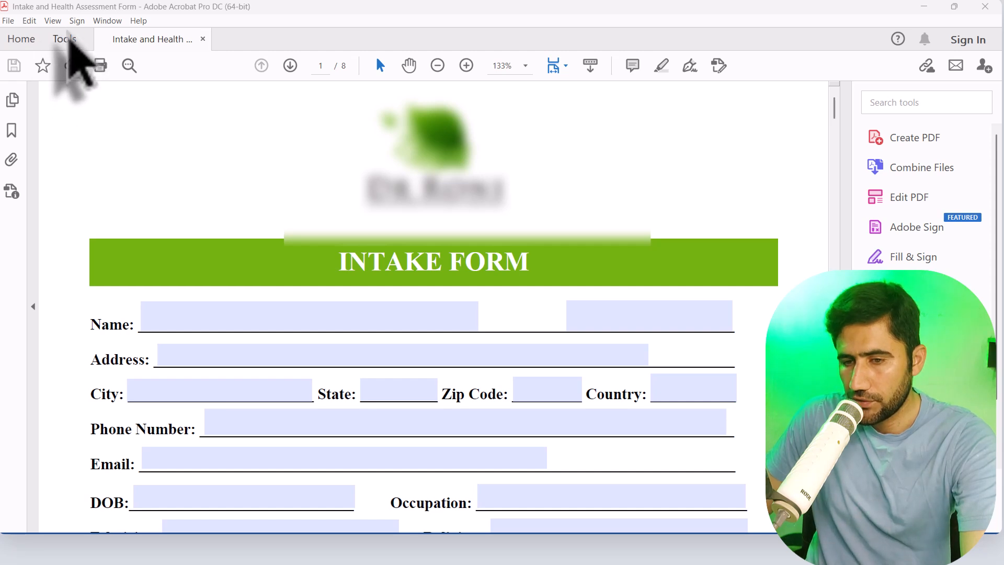
Open the intake form in the Organize Pages tool and bring up its Split options
{"action": "left_click", "coordinate": [67, 38]}
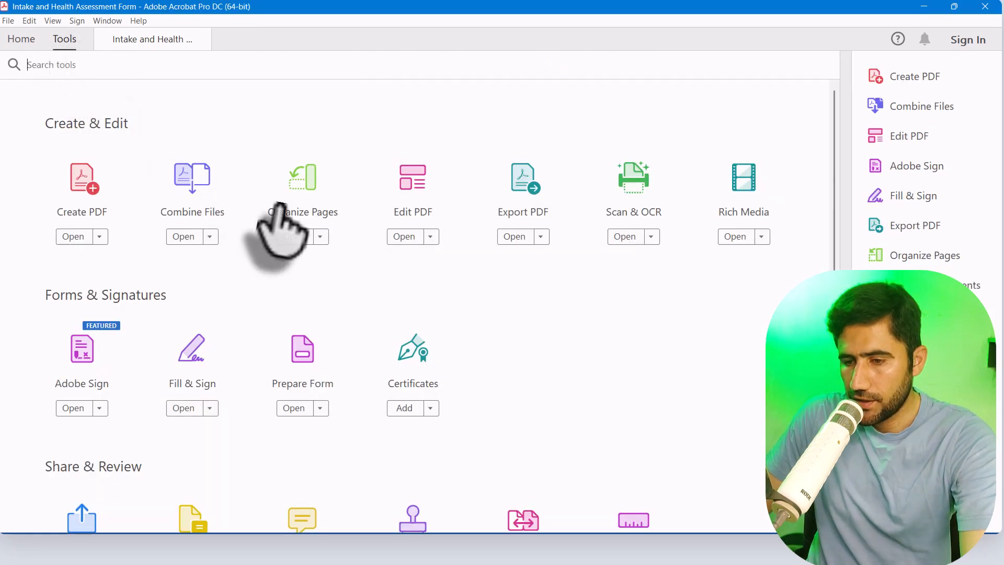
{"action": "left_click", "coordinate": [303, 234]}
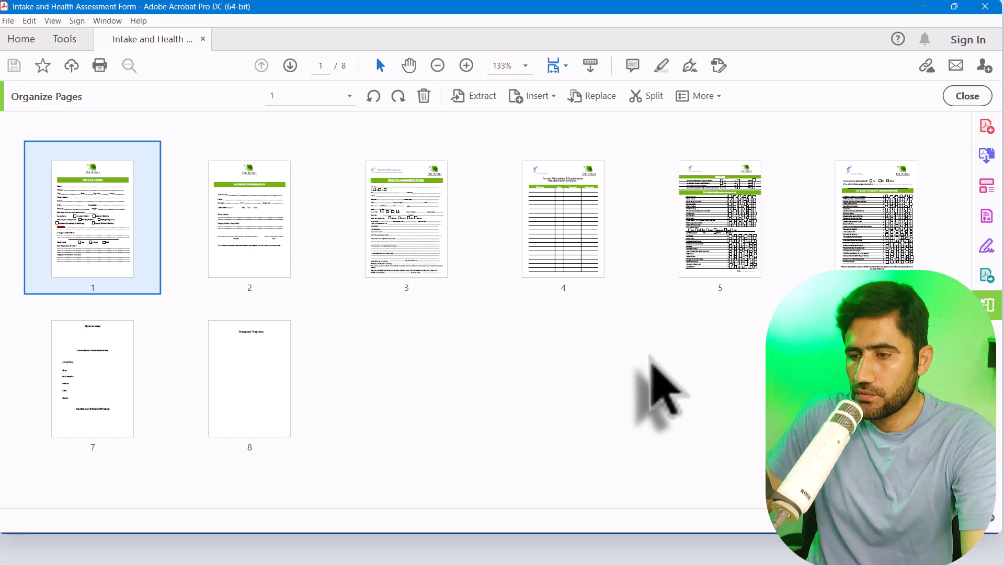
{"action": "left_click", "coordinate": [653, 99]}
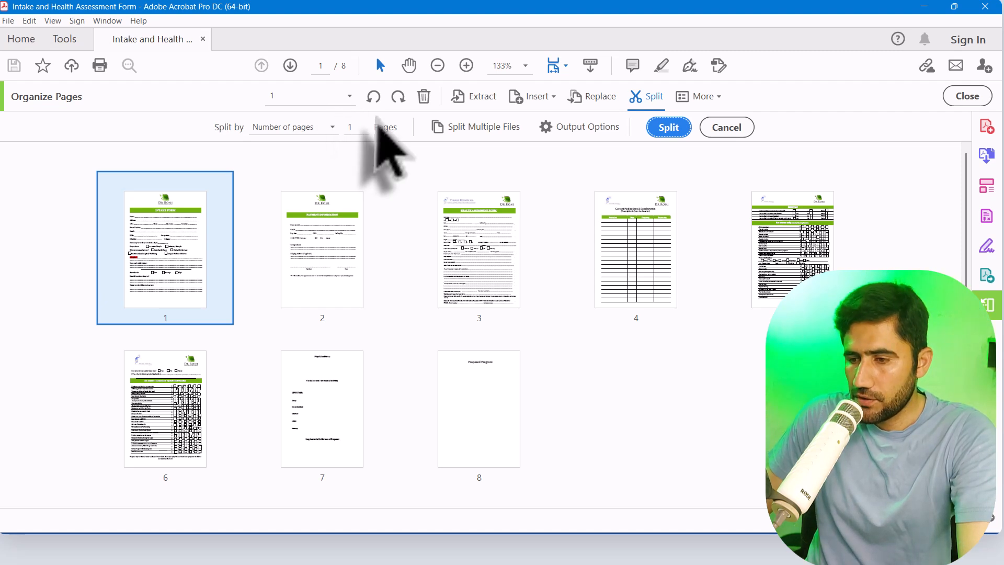
Set the split output options to save into a folder on the computer, choosing the Music folder
{"action": "left_click", "coordinate": [596, 127]}
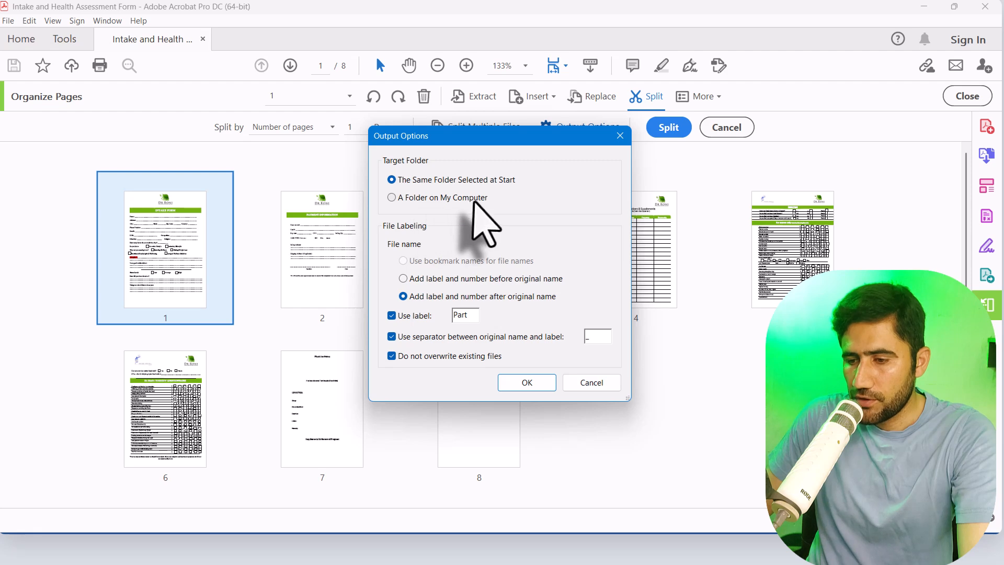
{"action": "left_click", "coordinate": [434, 198]}
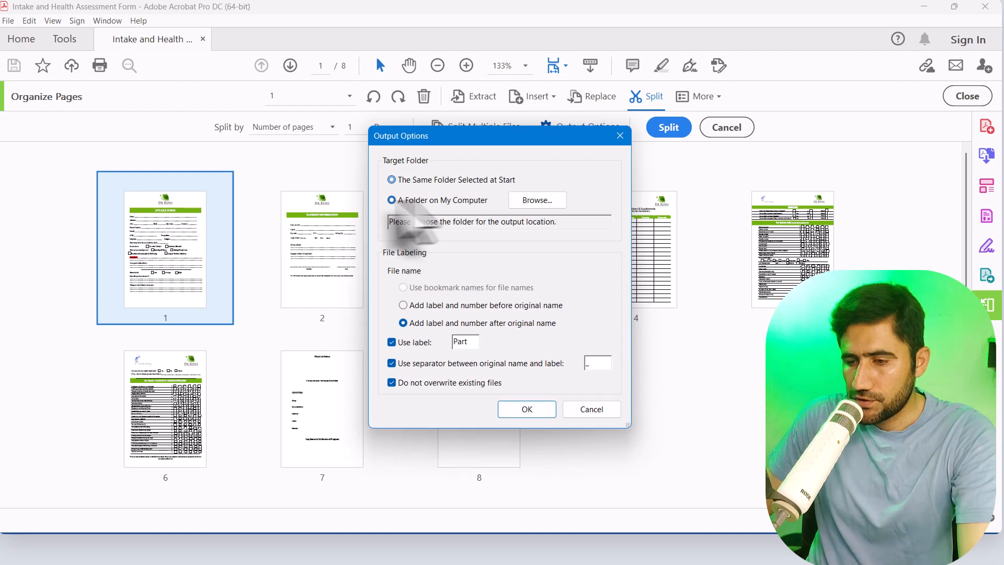
{"action": "left_click", "coordinate": [535, 201]}
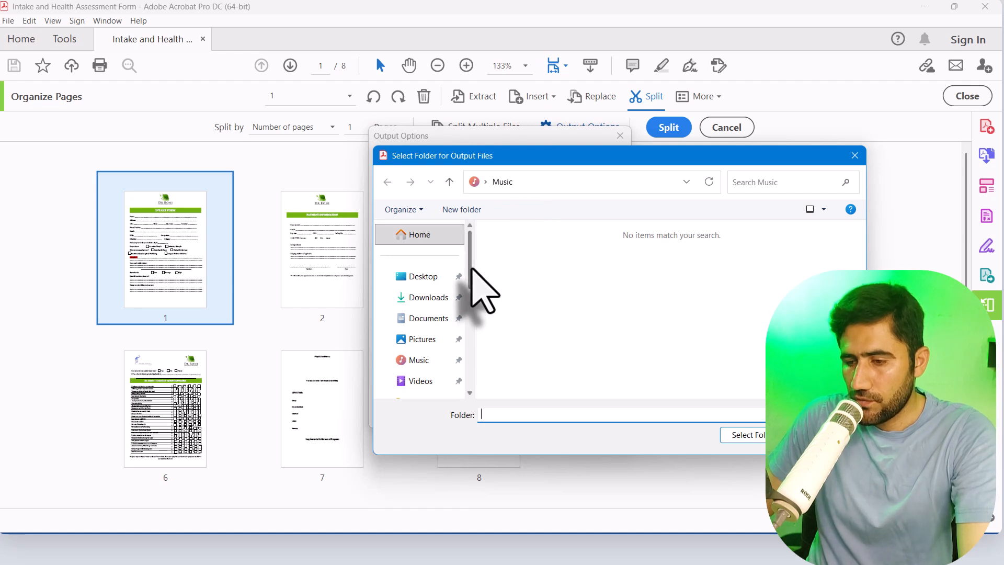
{"action": "left_click", "coordinate": [419, 362]}
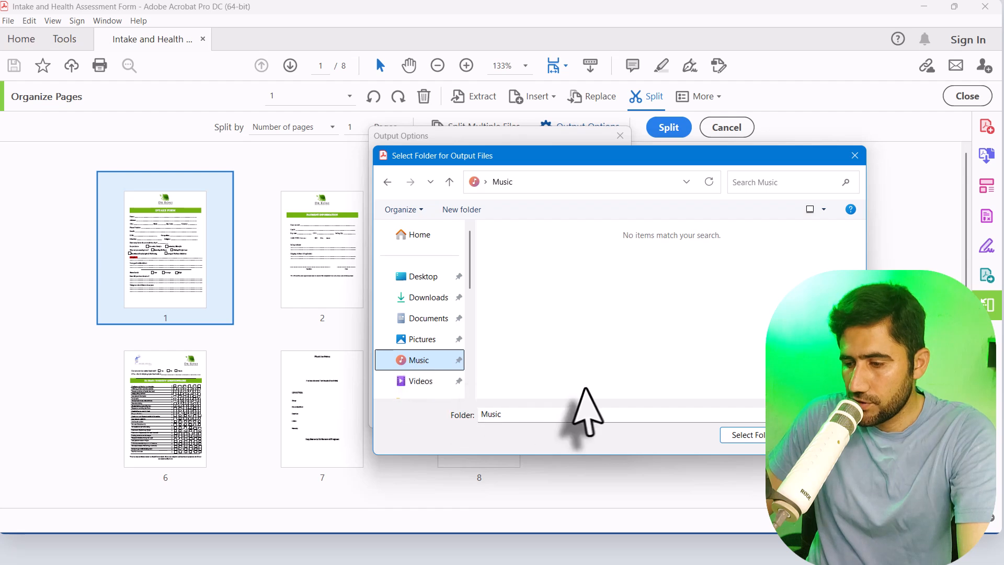
{"action": "left_click", "coordinate": [745, 436]}
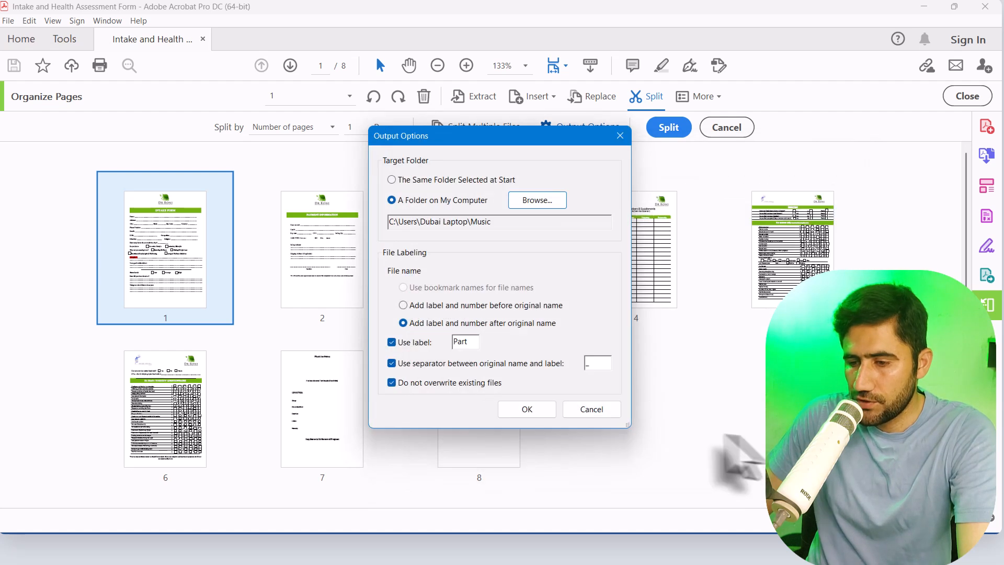
{"action": "left_click", "coordinate": [527, 410]}
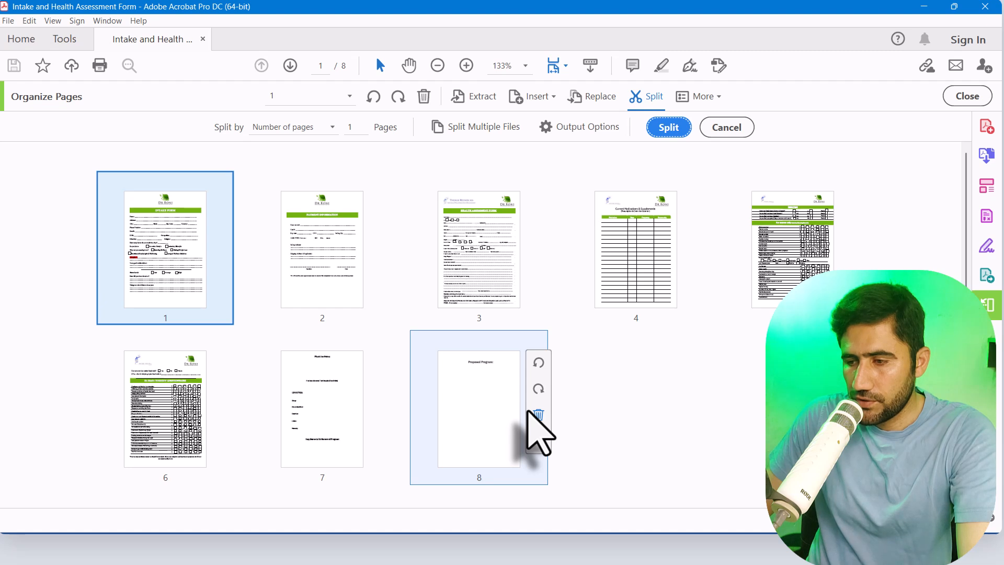
Split the document by number of pages, with 1 page per file
{"action": "left_click", "coordinate": [558, 261]}
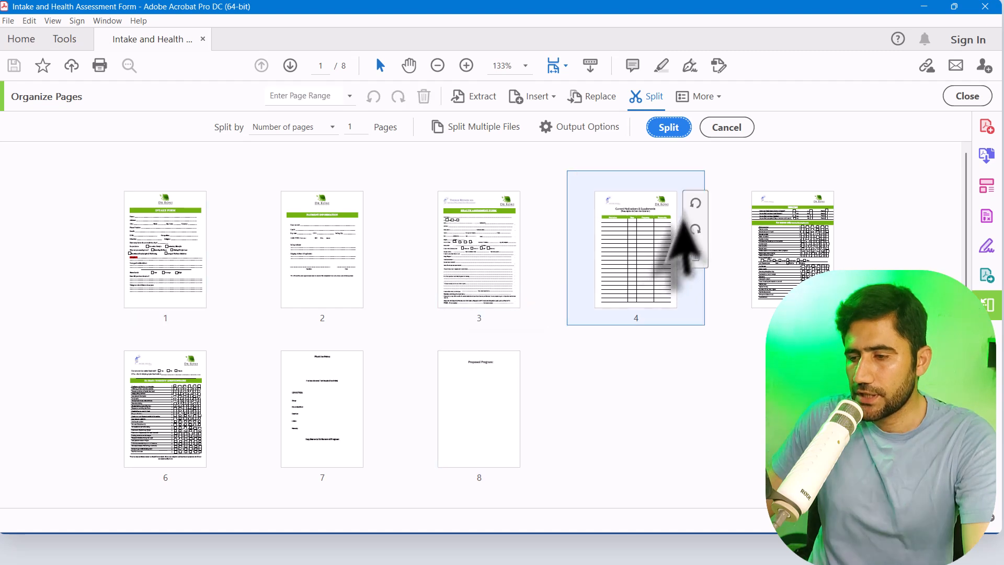
{"action": "left_click", "coordinate": [669, 127]}
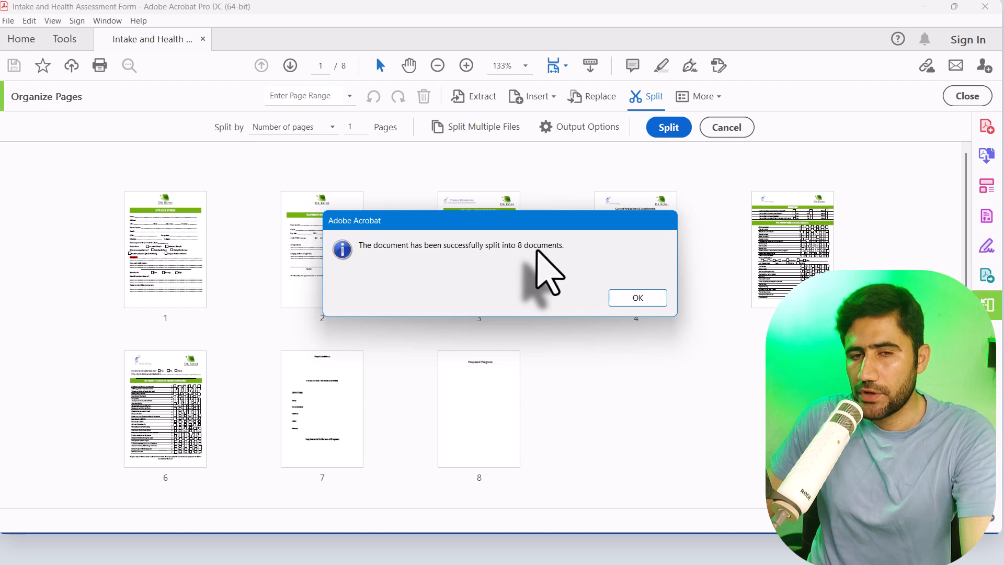
{"action": "left_click", "coordinate": [642, 297]}
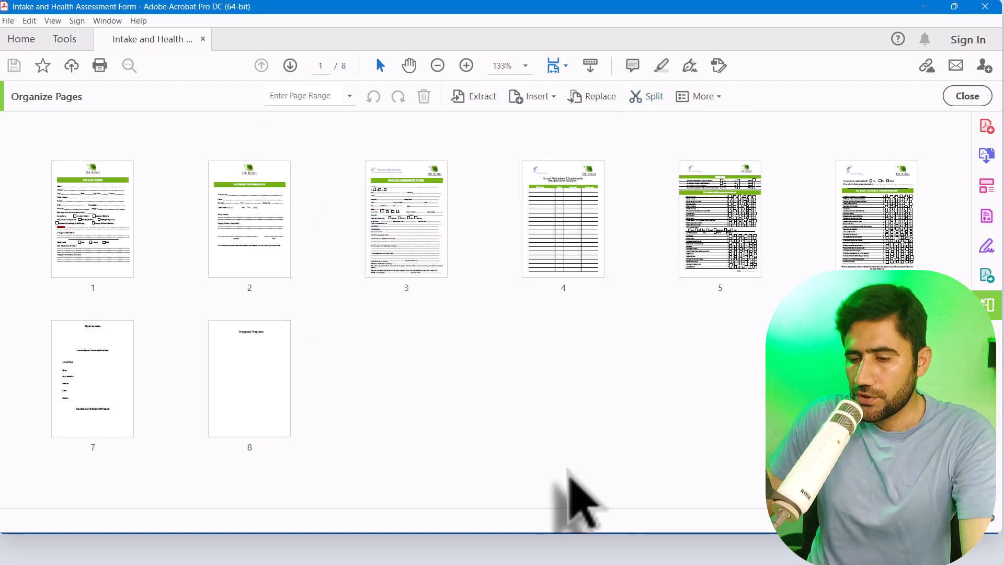
Switch to the Music folder in File Explorer, open Assessment Form_Part1.pdf and look through its page
{"action": "mouse_move", "coordinate": [440, 550]}
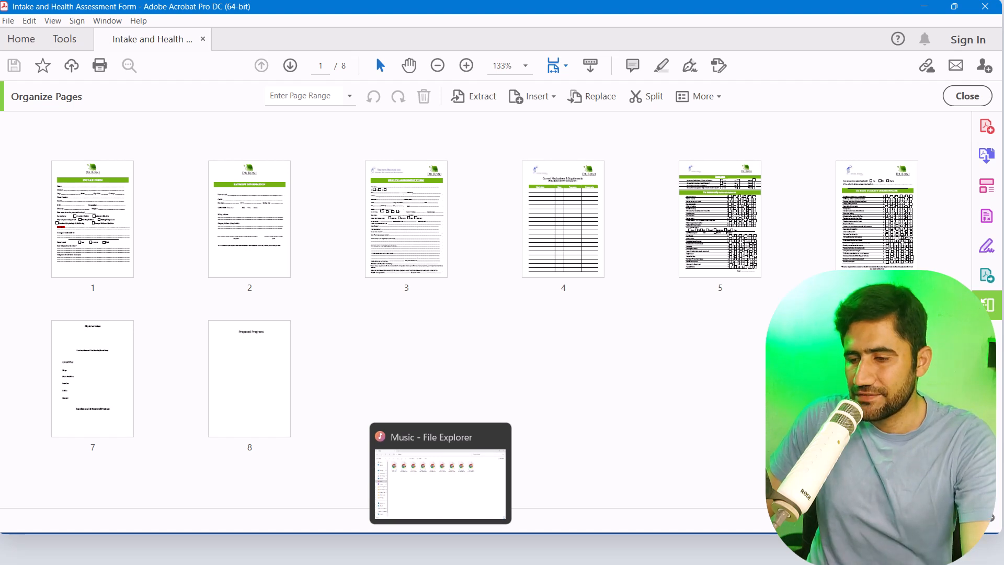
{"action": "left_click", "coordinate": [440, 549]}
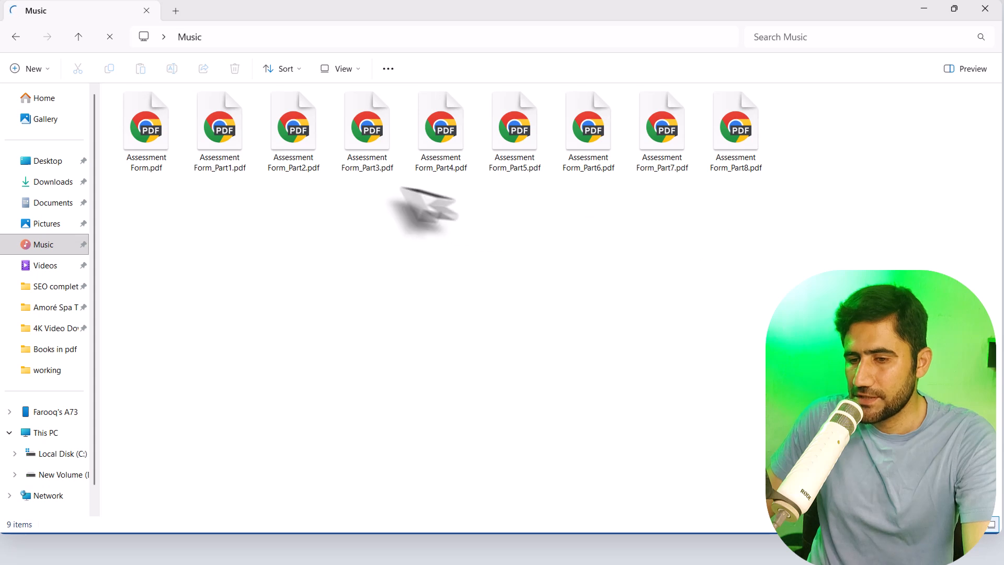
{"action": "left_click_drag", "start_coordinate": [204, 191], "coordinate": [760, 147]}
{"action": "left_click", "coordinate": [324, 272]}
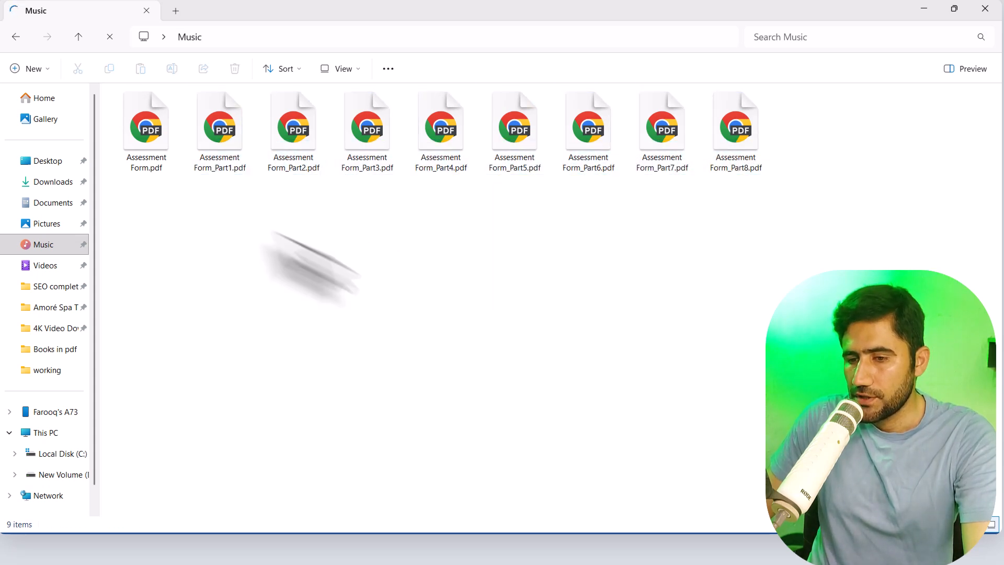
{"action": "double_click", "coordinate": [222, 151]}
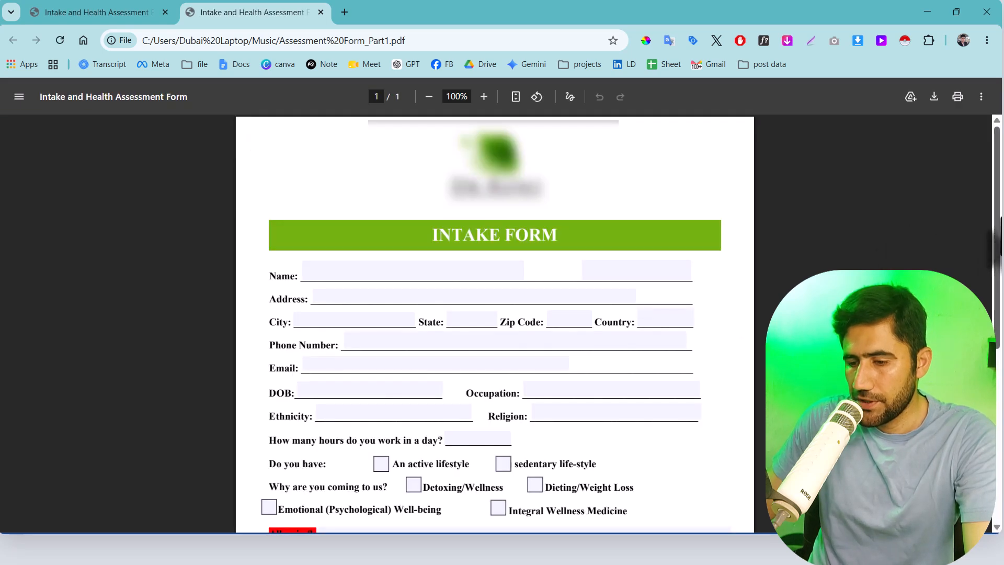
{"action": "scroll", "coordinate": [495, 323], "scroll_direction": "down", "scroll_amount": 5}
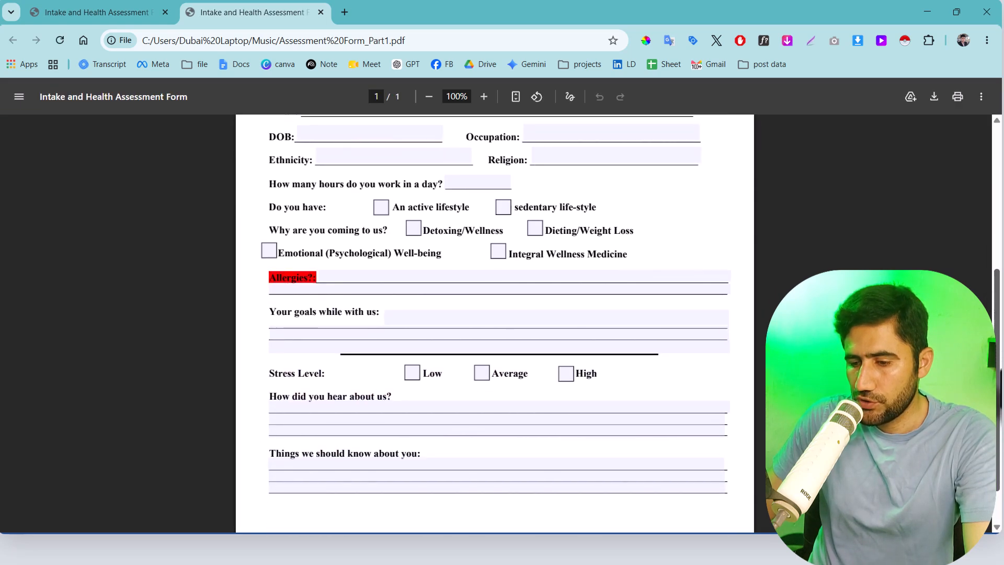
{"action": "scroll", "coordinate": [495, 323], "scroll_direction": "down", "scroll_amount": 2}
{"action": "scroll", "coordinate": [998, 390], "scroll_direction": "up", "scroll_amount": 5}
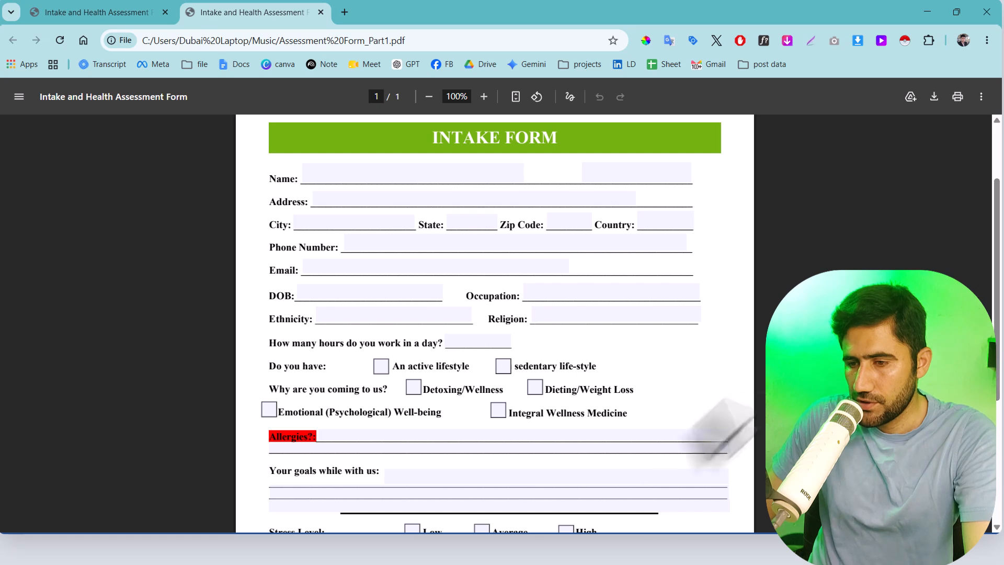
Return to the Music folder, open Assessment Form_Part2.pdf and look over its content
{"action": "left_click", "coordinate": [479, 552]}
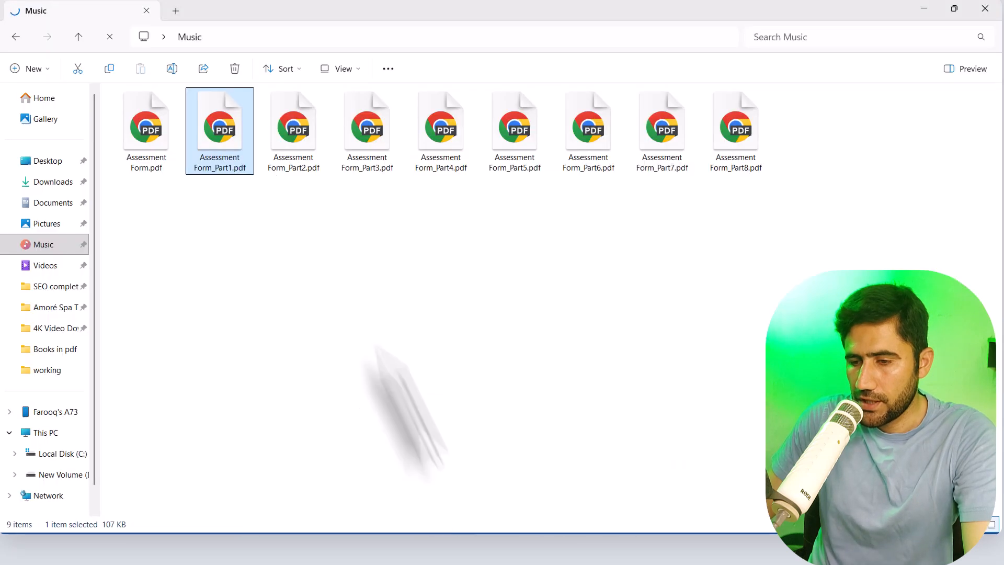
{"action": "double_click", "coordinate": [296, 149]}
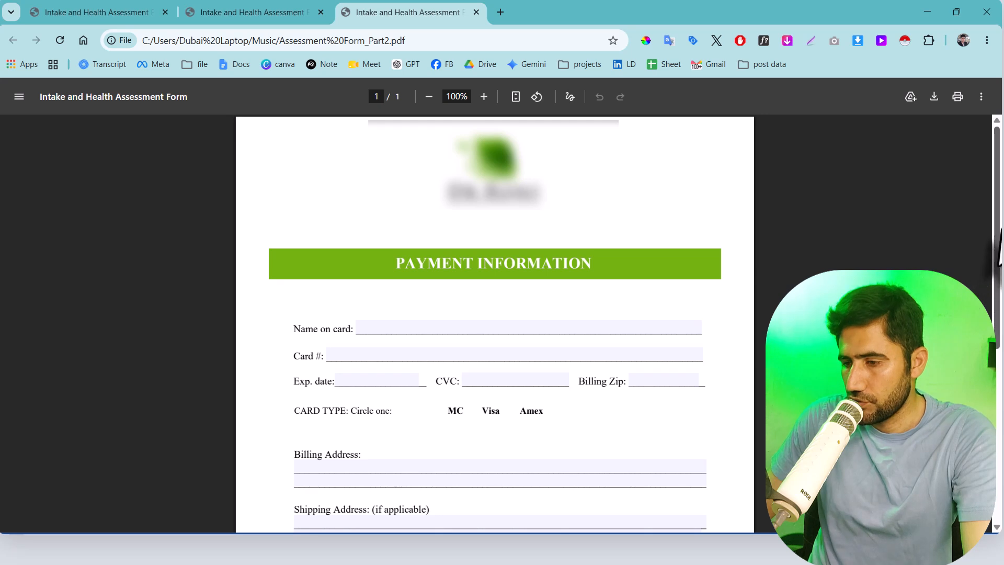
{"action": "left_click_drag", "start_coordinate": [998, 235], "coordinate": [1000, 299]}
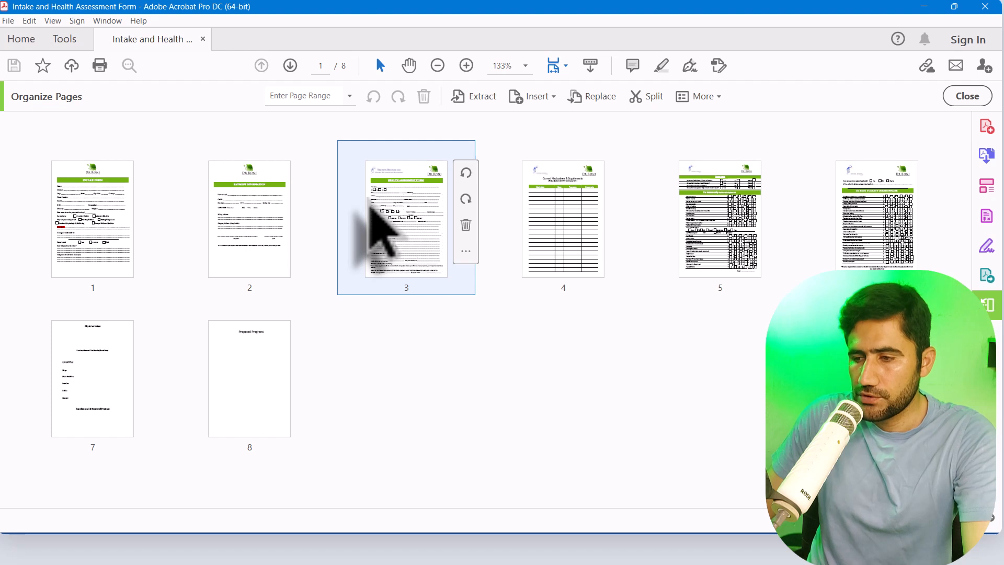
Start another split of the intake form in Acrobat and set it to 2 pages per file
{"action": "left_click", "coordinate": [648, 96]}
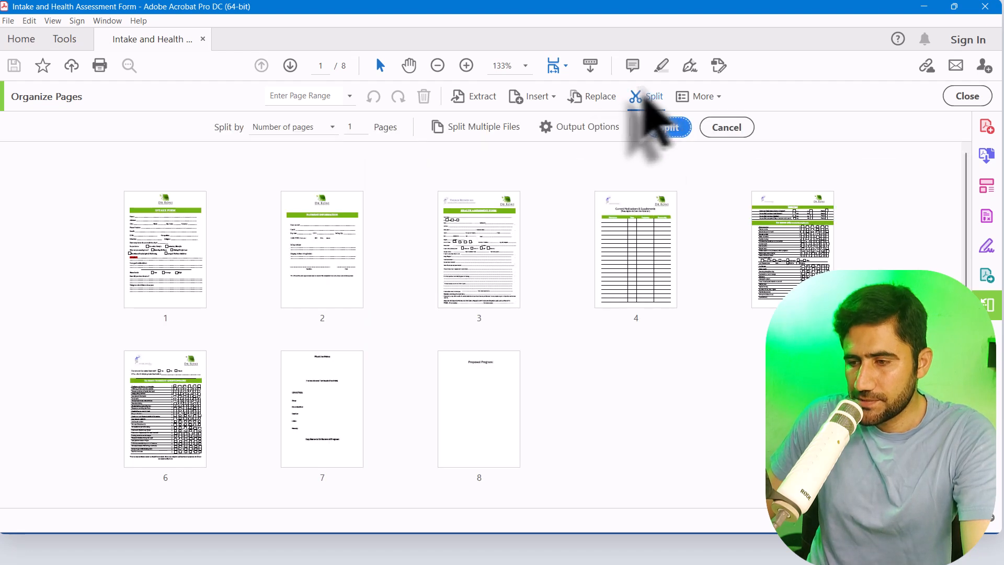
{"action": "left_click", "coordinate": [349, 128]}
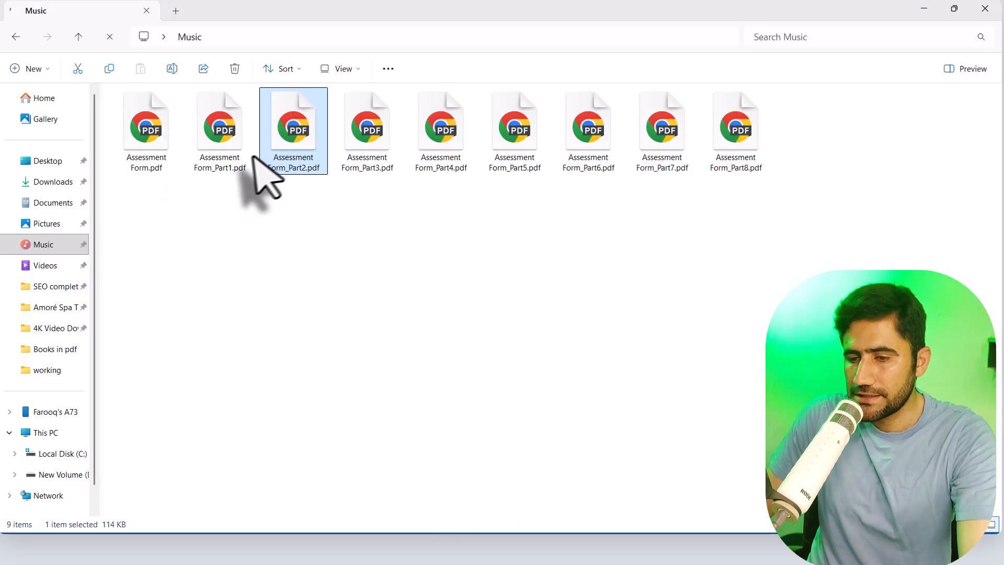
In the Music folder, delete the split files Assessment Form_Part1.pdf through Assessment Form_Part8.pdf, keeping the original Assessment Form.pdf
{"action": "left_click_drag", "start_coordinate": [762, 188], "coordinate": [222, 131]}
{"action": "left_click", "coordinate": [235, 69]}
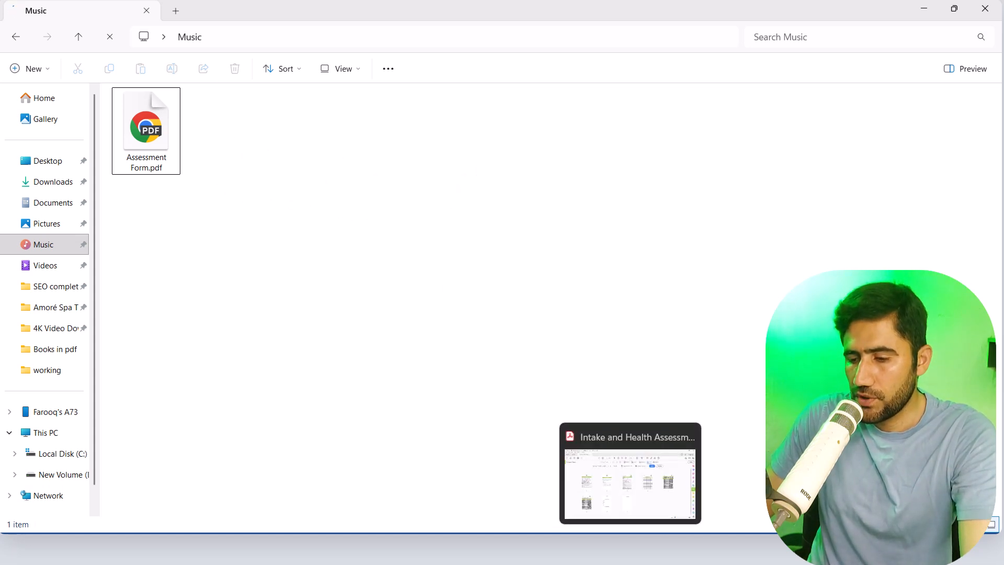
Switch back to Acrobat and run the split of the intake form into two-page files
{"action": "left_click", "coordinate": [630, 461]}
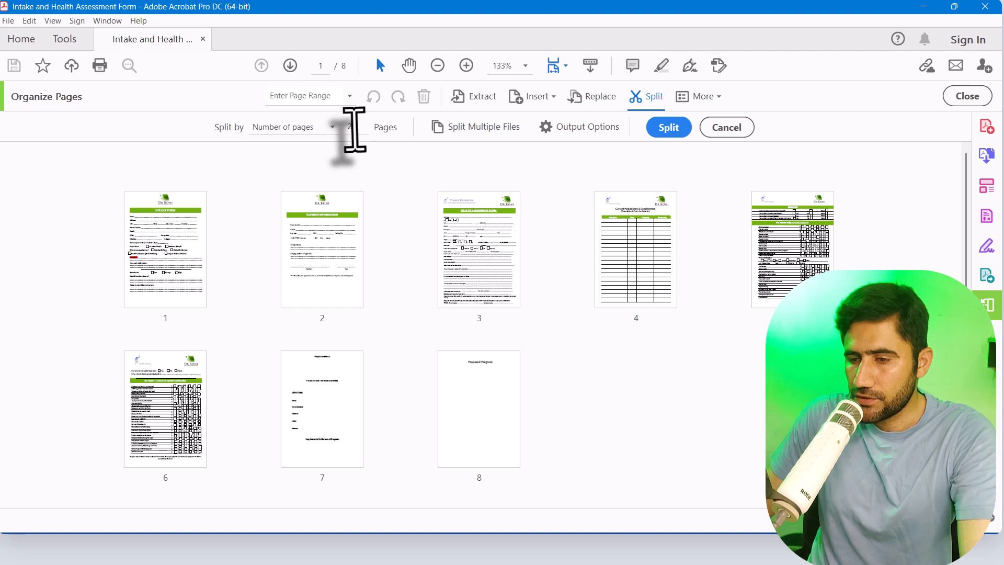
{"action": "left_click", "coordinate": [668, 127]}
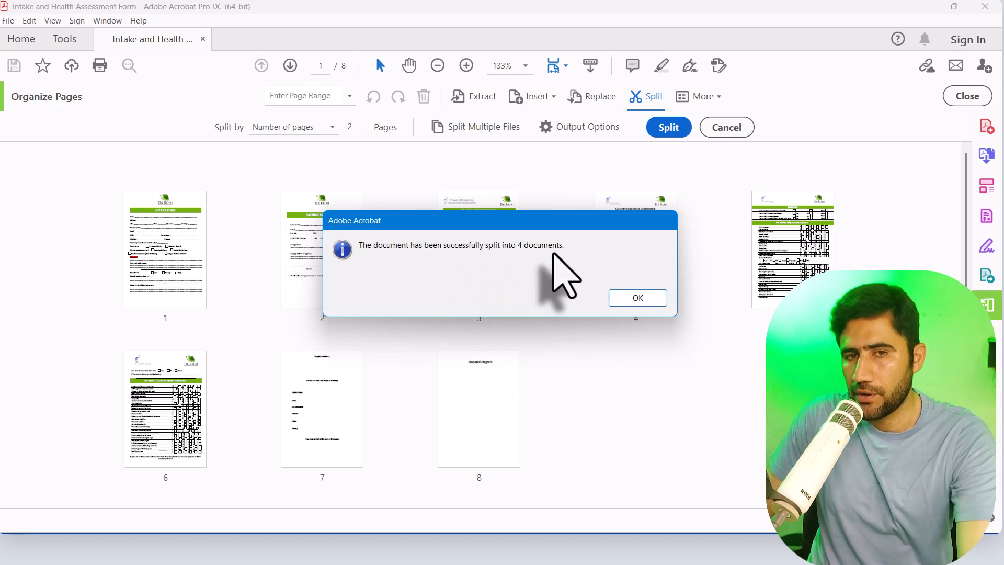
{"action": "left_click_drag", "start_coordinate": [483, 221], "coordinate": [473, 322]}
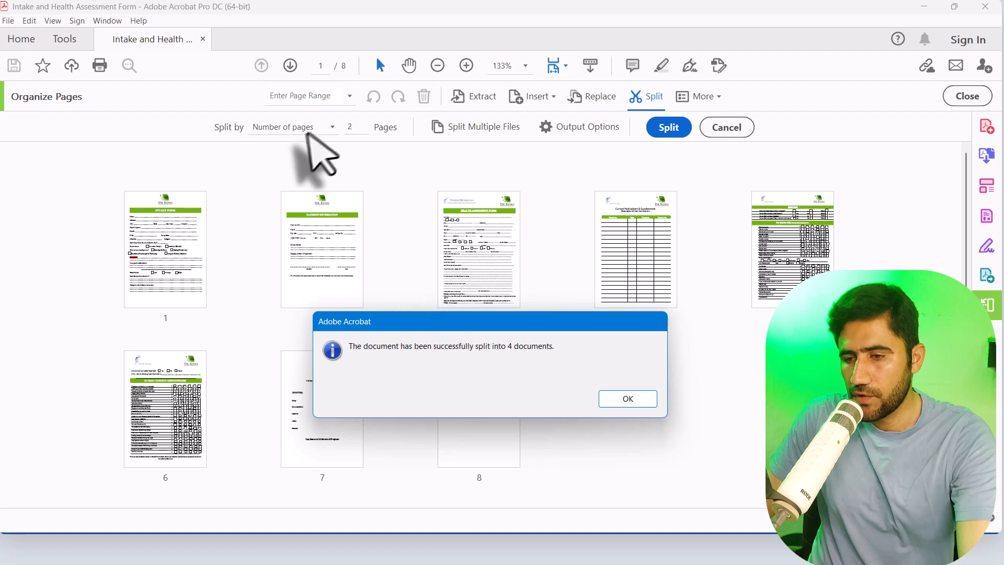
{"action": "left_click_drag", "start_coordinate": [448, 328], "coordinate": [568, 205]}
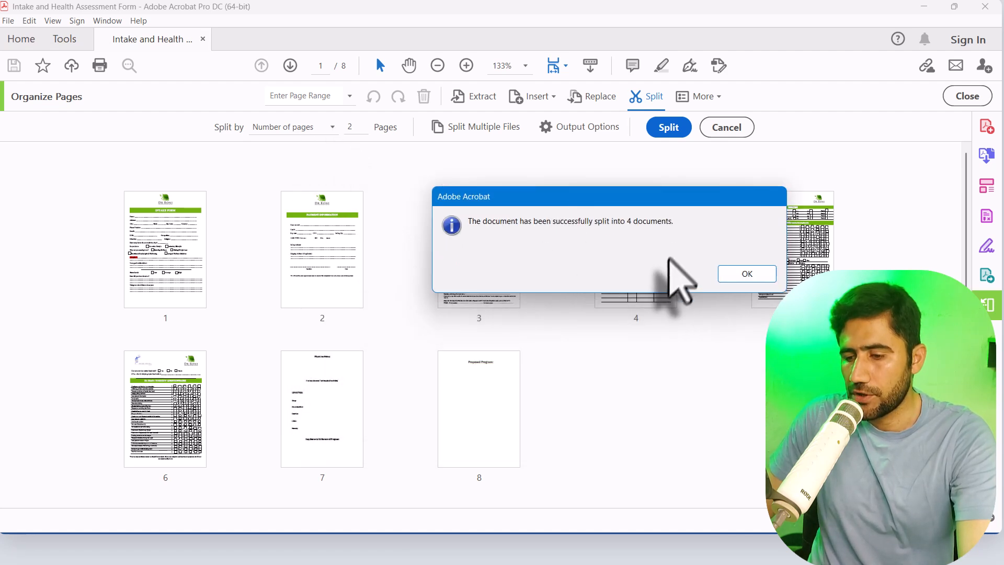
{"action": "left_click", "coordinate": [747, 274]}
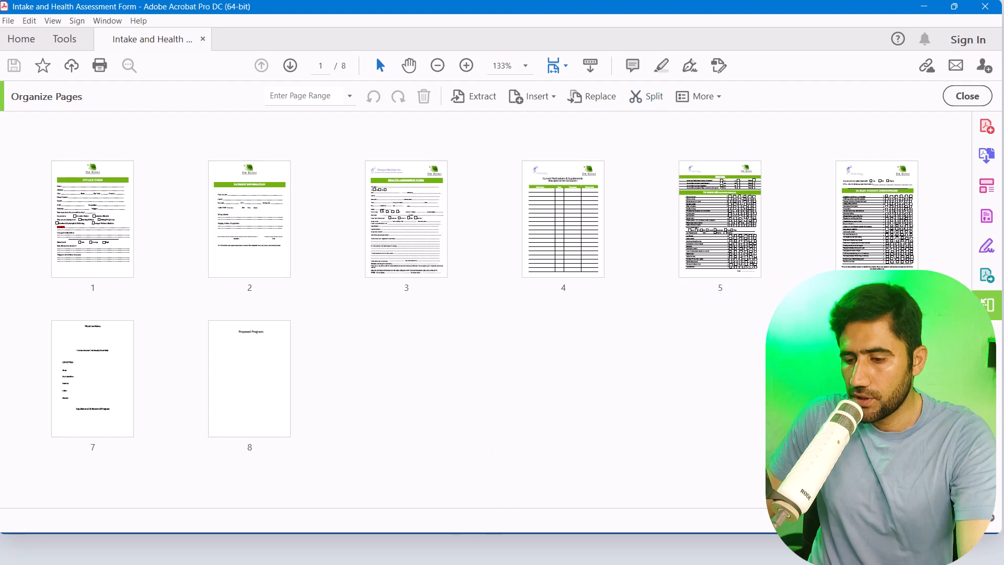
Open the new Assessment Form_Part1.pdf from the Music folder and look through both of its pages
{"action": "left_click", "coordinate": [493, 549]}
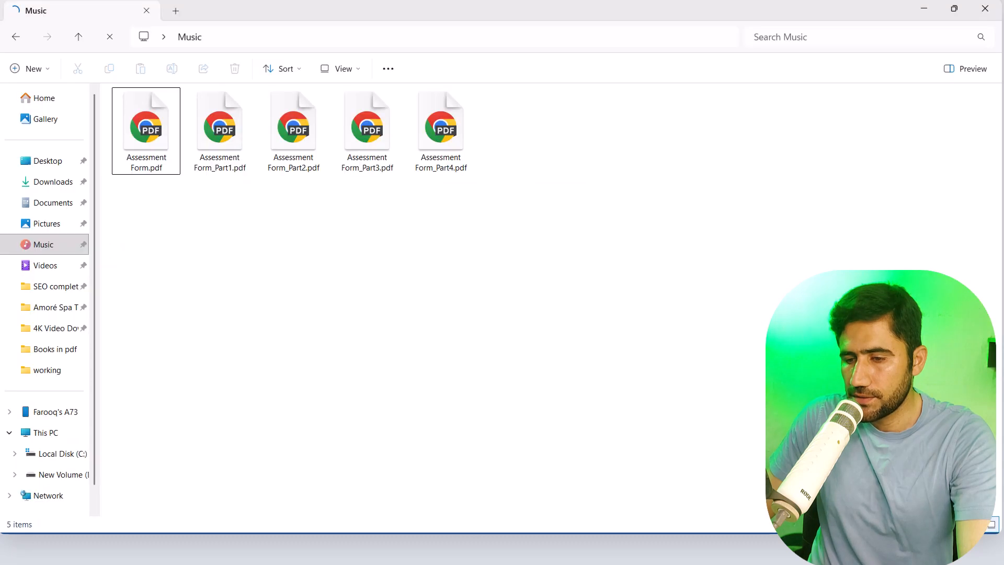
{"action": "double_click", "coordinate": [233, 170]}
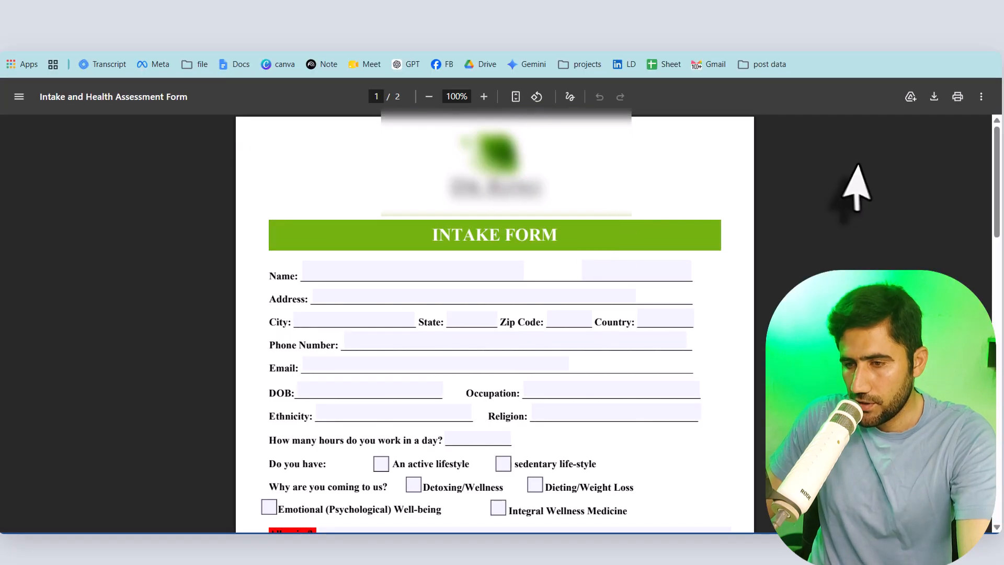
{"action": "left_click_drag", "start_coordinate": [997, 183], "coordinate": [997, 336]}
{"action": "scroll", "coordinate": [418, 260], "scroll_direction": "down", "scroll_amount": 1}
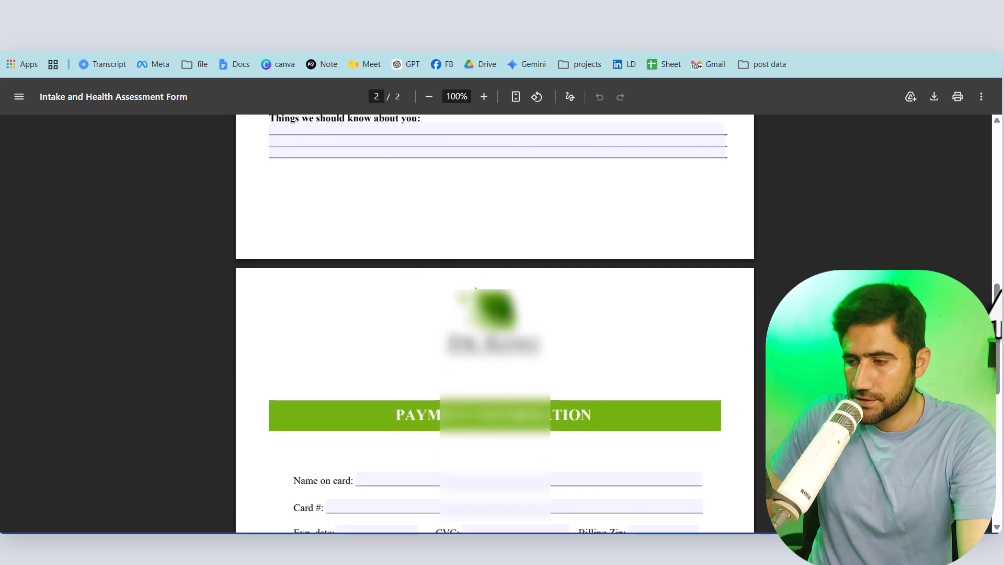
{"action": "scroll", "coordinate": [475, 288], "scroll_direction": "down", "scroll_amount": 6}
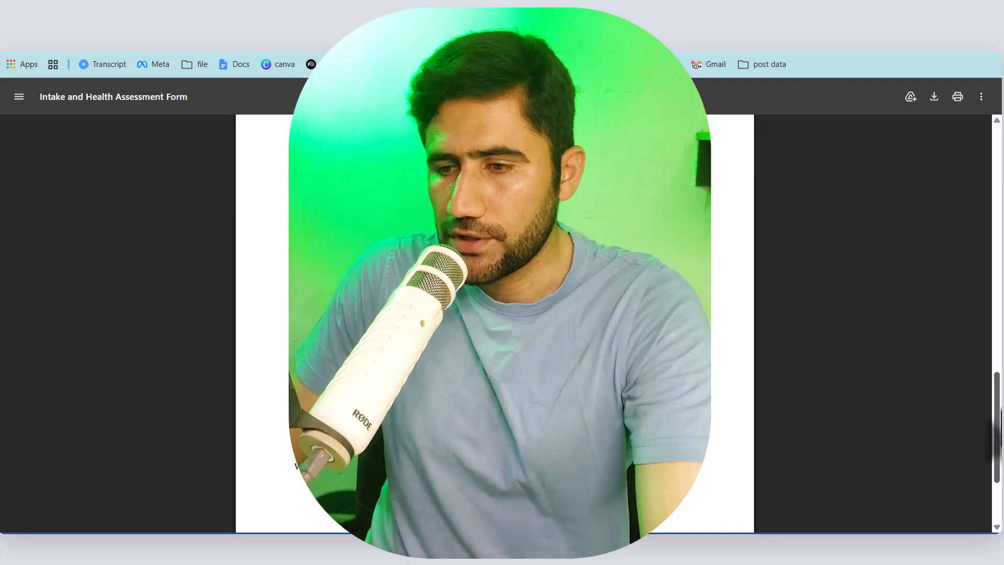
{"action": "left_click_drag", "start_coordinate": [1001, 408], "coordinate": [1001, 401]}
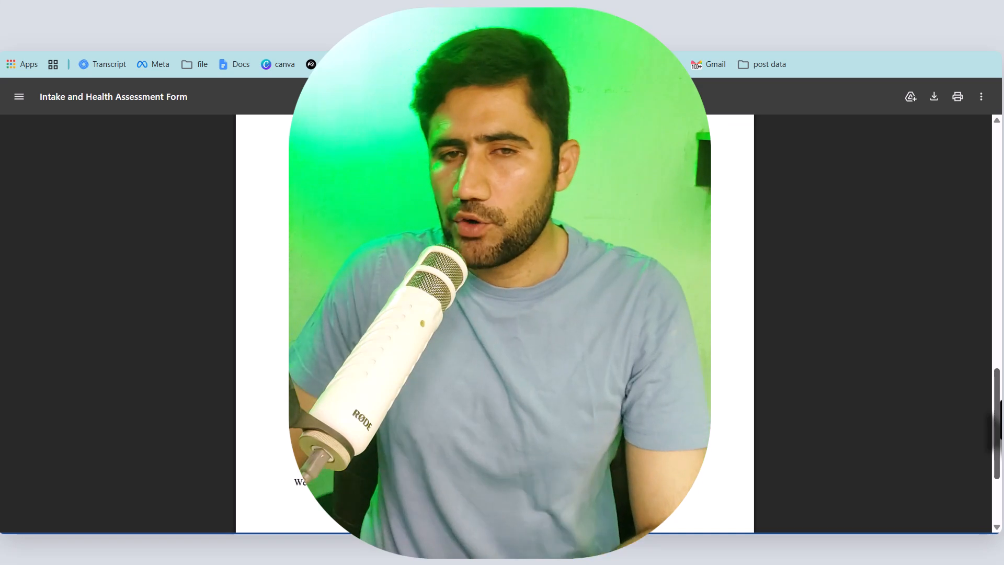